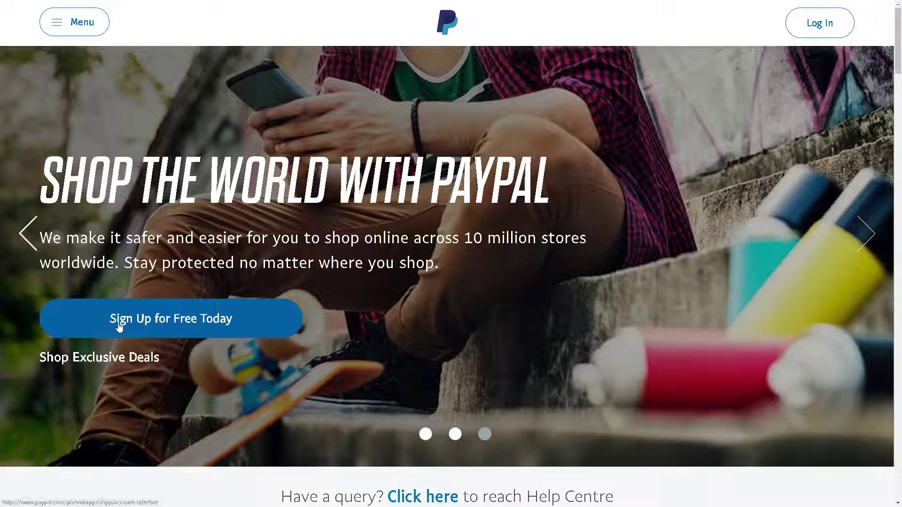
- Start a free sign-up as a Personal Account described as an Online shopper
left_click(160, 322)
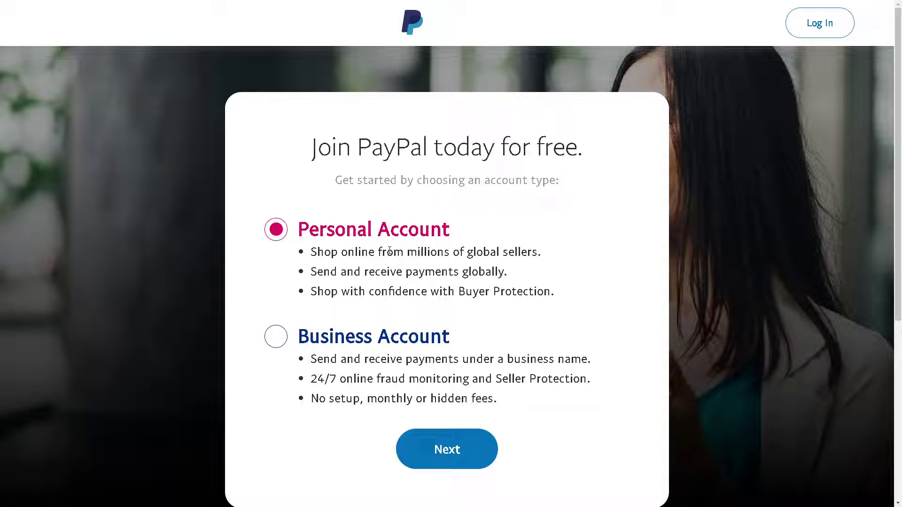
left_click(441, 451)
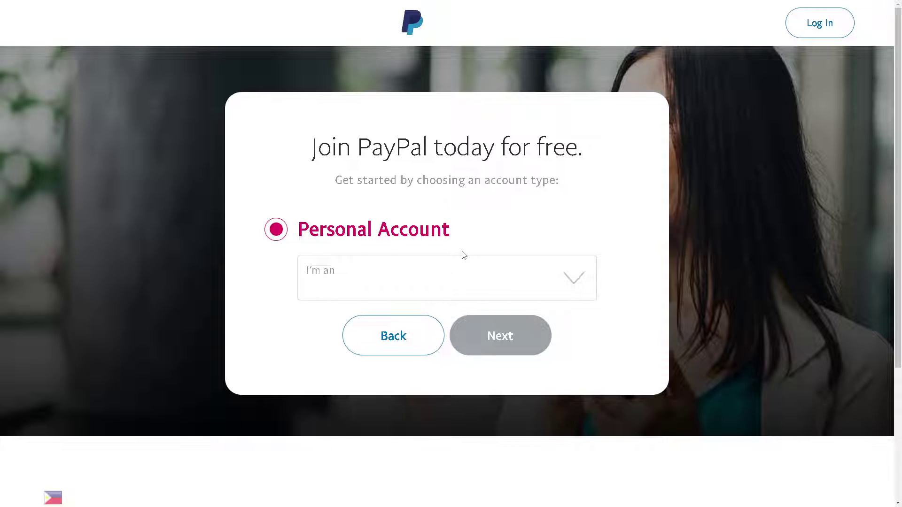
left_click(575, 279)
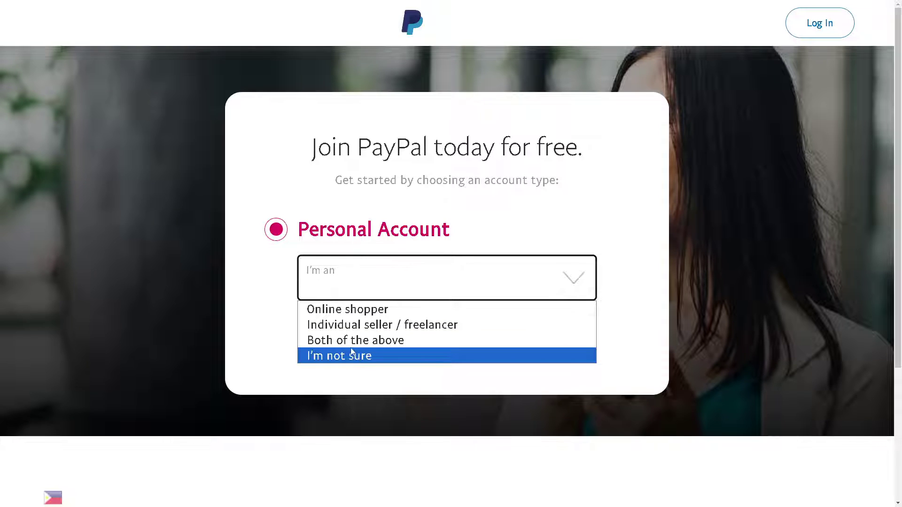
left_click(339, 313)
left_click(500, 346)
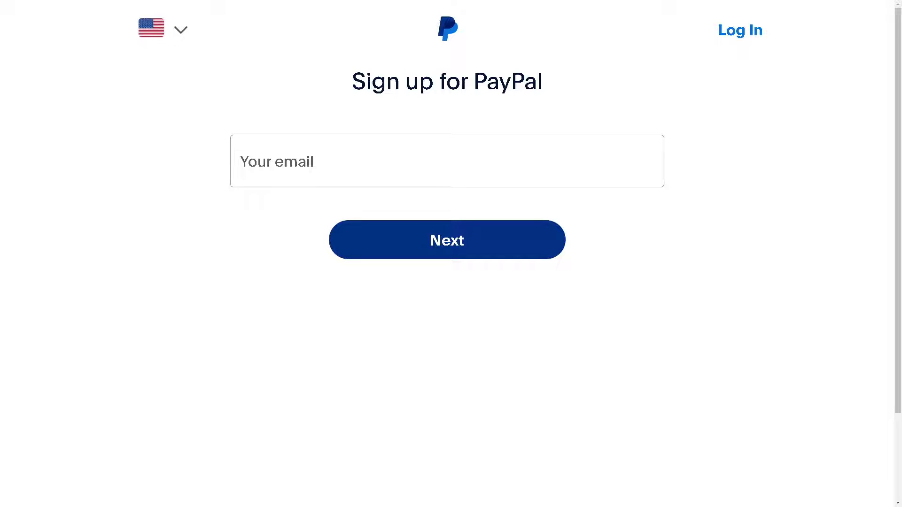
- Paste the sign-up email address into Your email and submit it
key("ctrl+v")
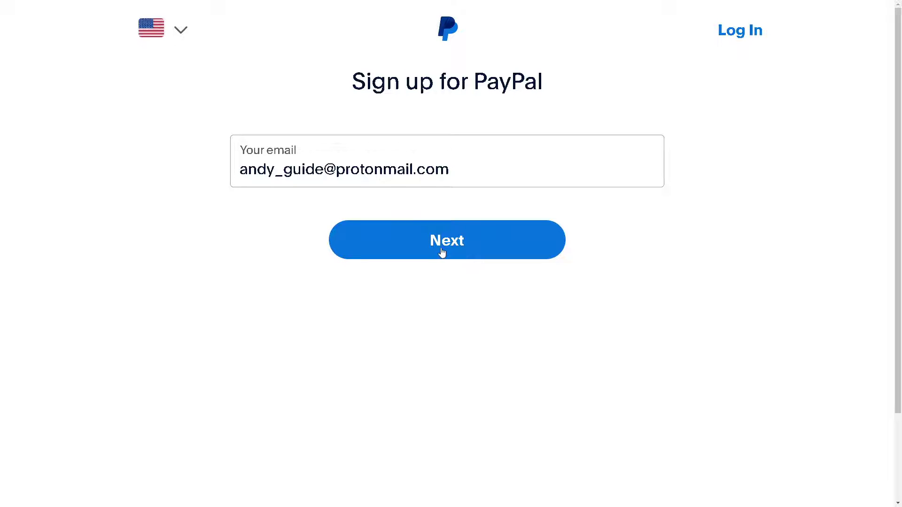
left_click(468, 246)
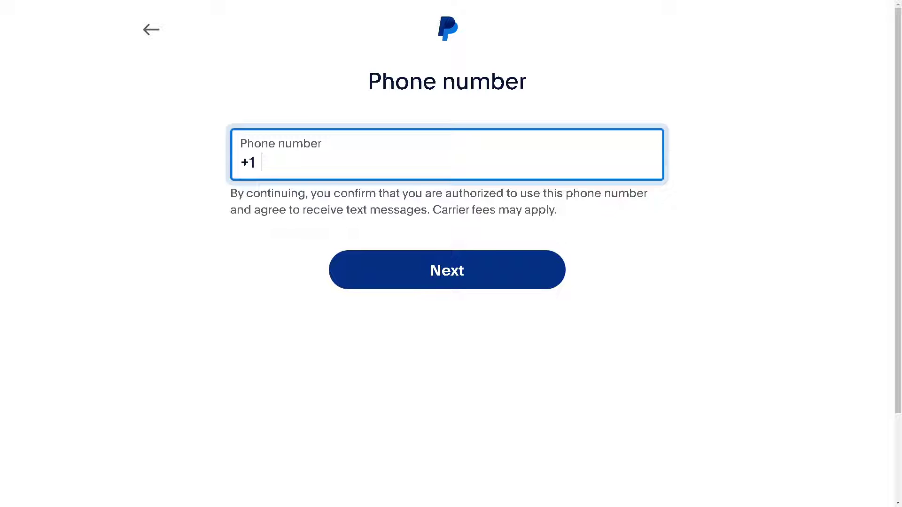
- Leave the phone step to search Google for 'receive sms online'
key("Tab")
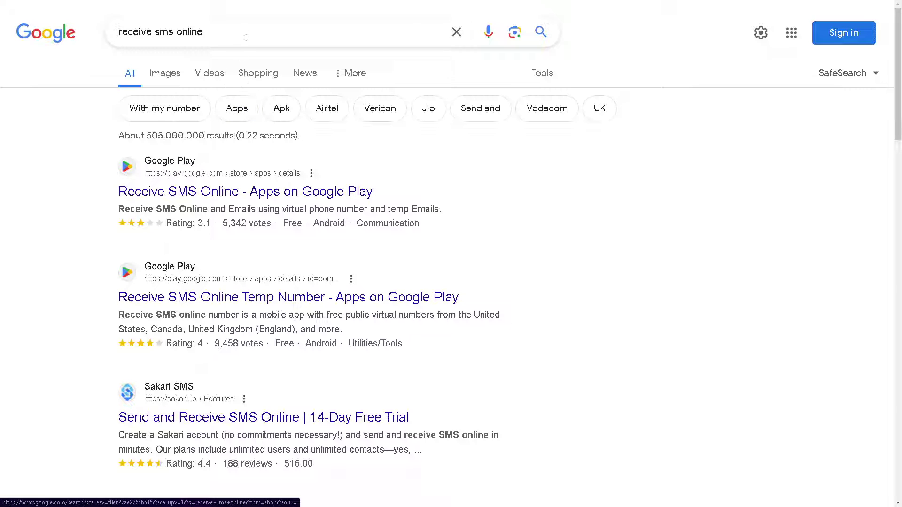
scroll(233, 364, "down", 2)
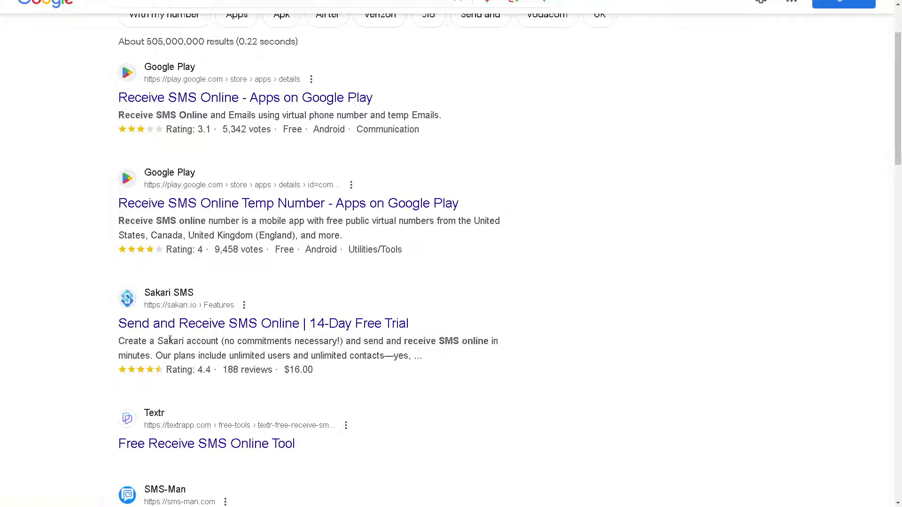
scroll(169, 339, "down", 1)
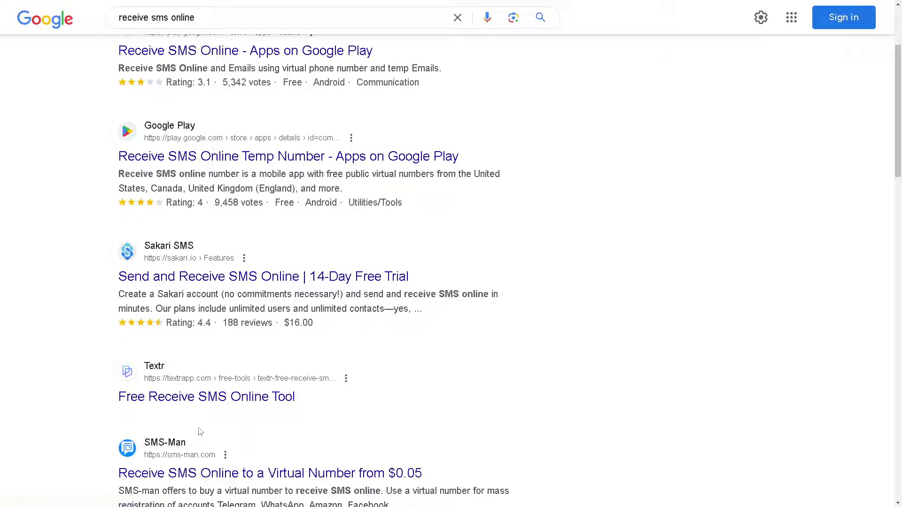
- Browse SMS-Man's services and prices for USA numbers
left_click(208, 479)
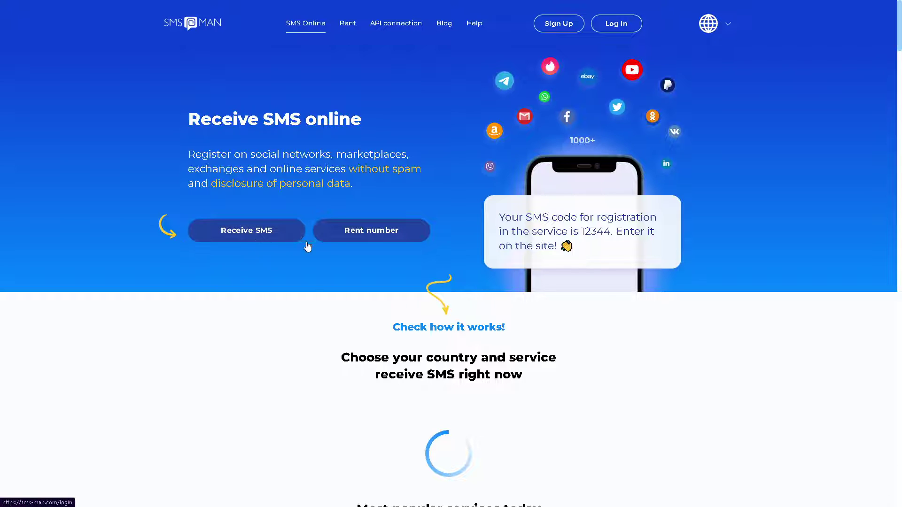
scroll(343, 243, "down", 6)
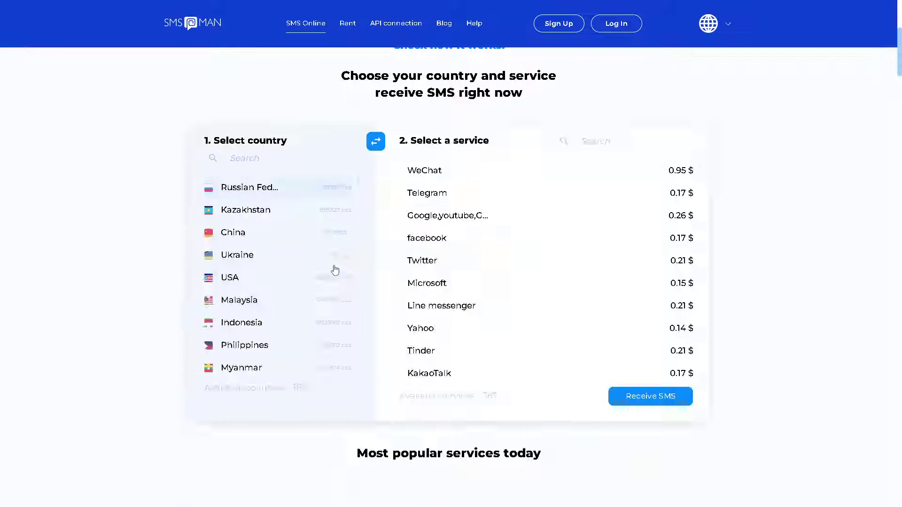
scroll(335, 269, "up", 4)
scroll(329, 269, "down", 2)
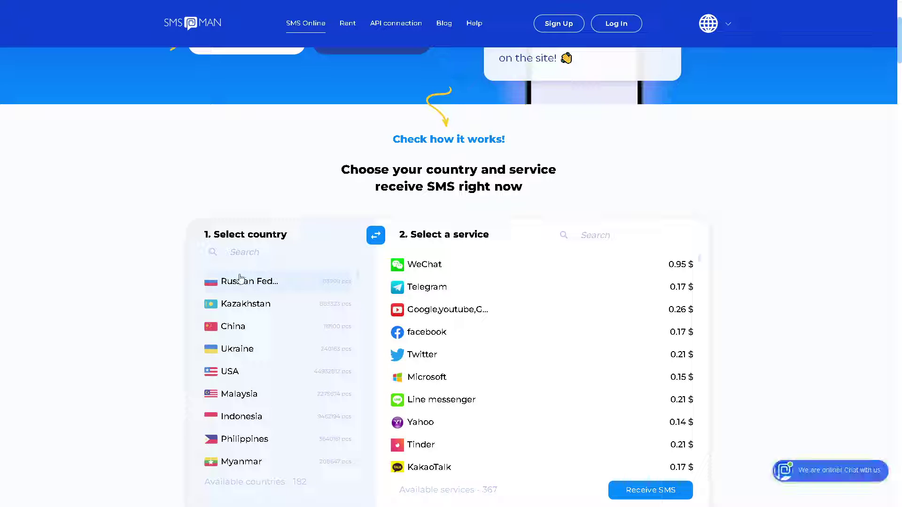
left_click(231, 375)
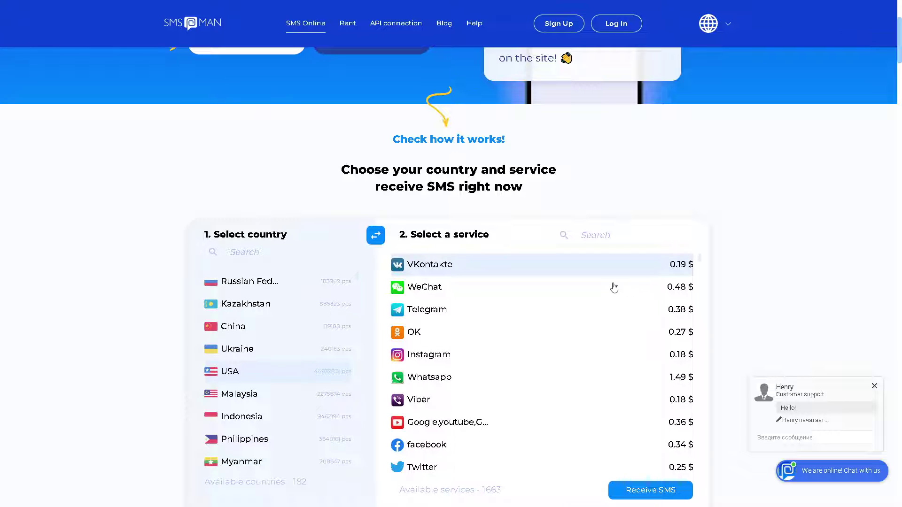
scroll(590, 306, "down", 10)
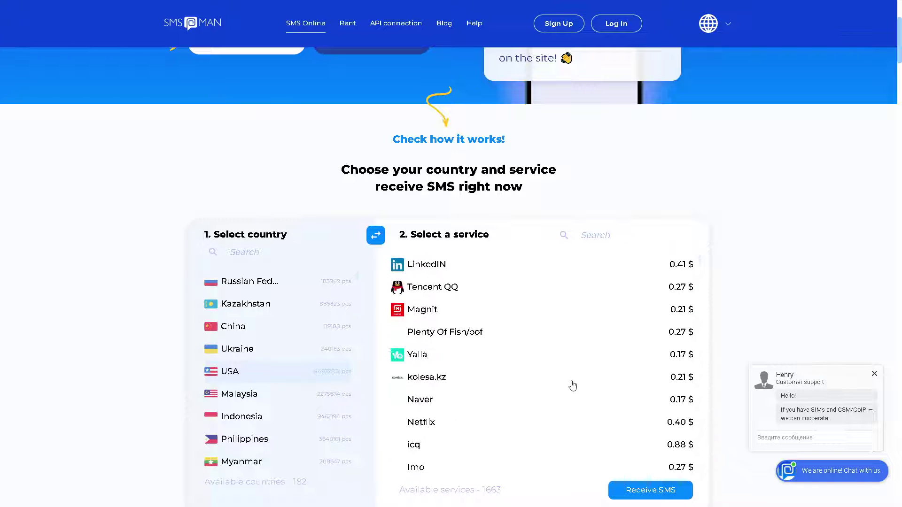
scroll(573, 385, "down", 4)
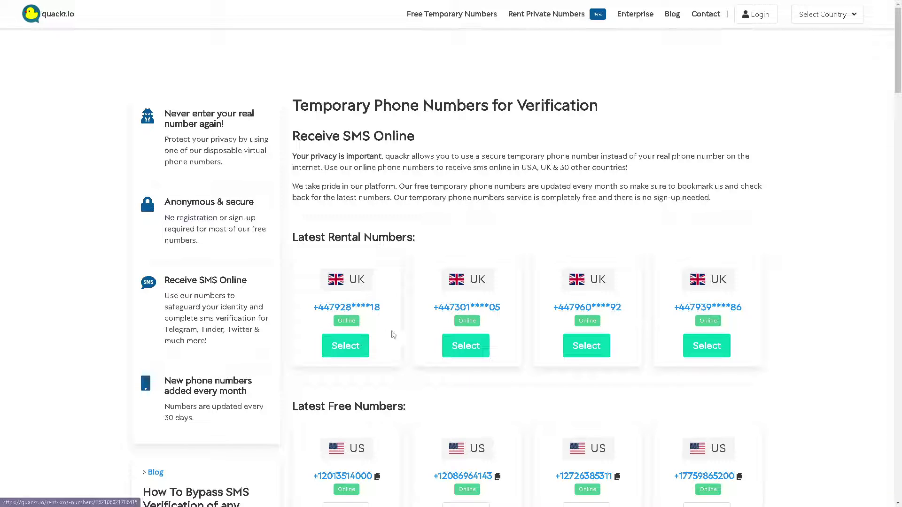
- Copy the first free US number from its quackr.io message page
scroll(423, 322, "down", 3)
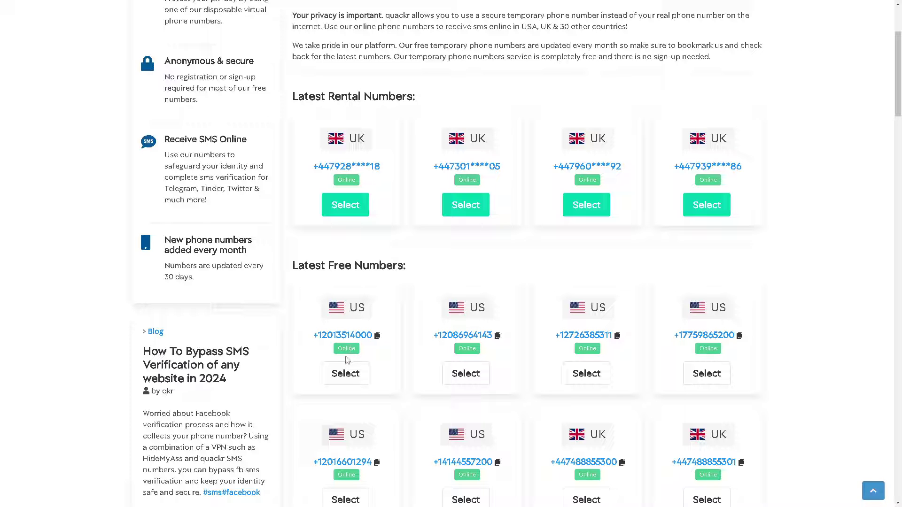
left_click(347, 374)
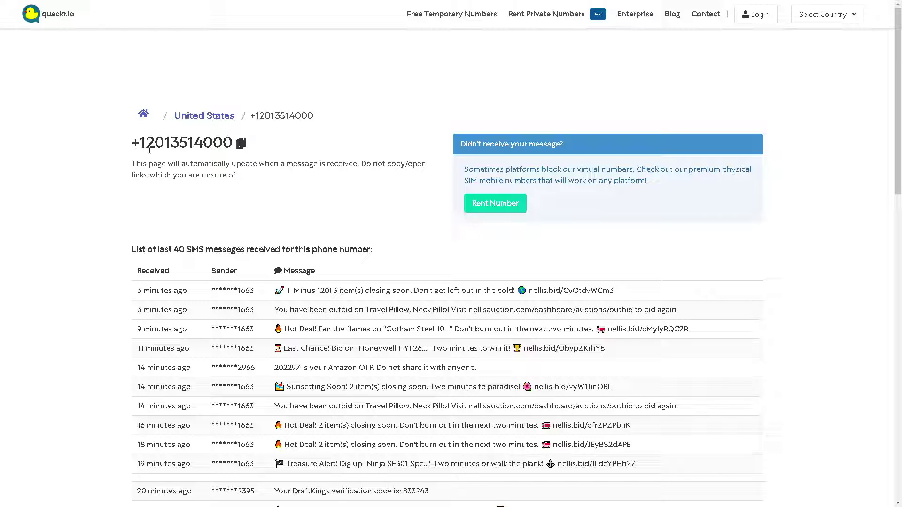
left_click(242, 144)
- Paste the copied temporary US number into PayPal's Phone number field and submit
key("ctrl+Tab")
left_click(408, 146)
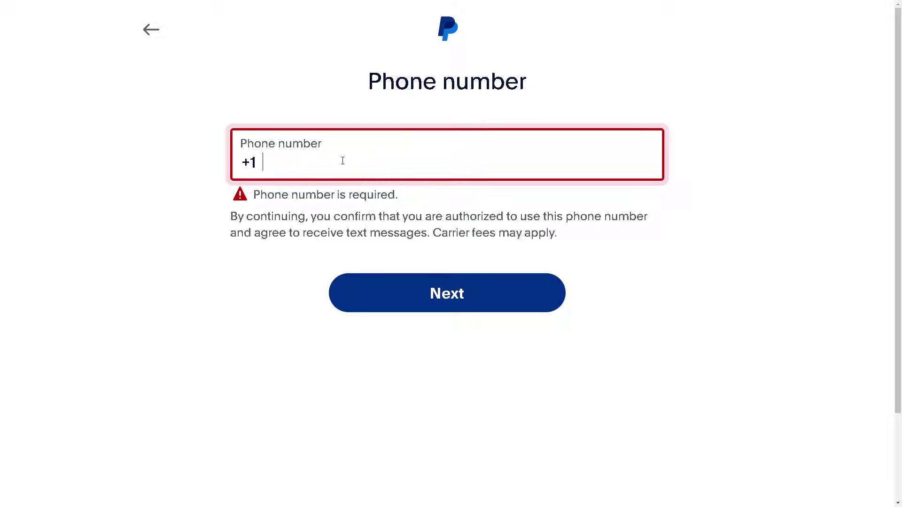
right_click(343, 161)
left_click(371, 215)
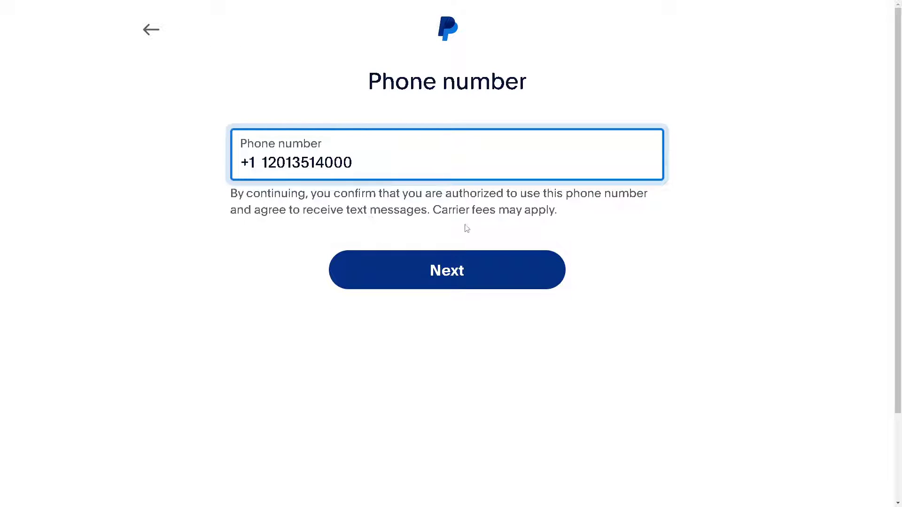
left_click(458, 275)
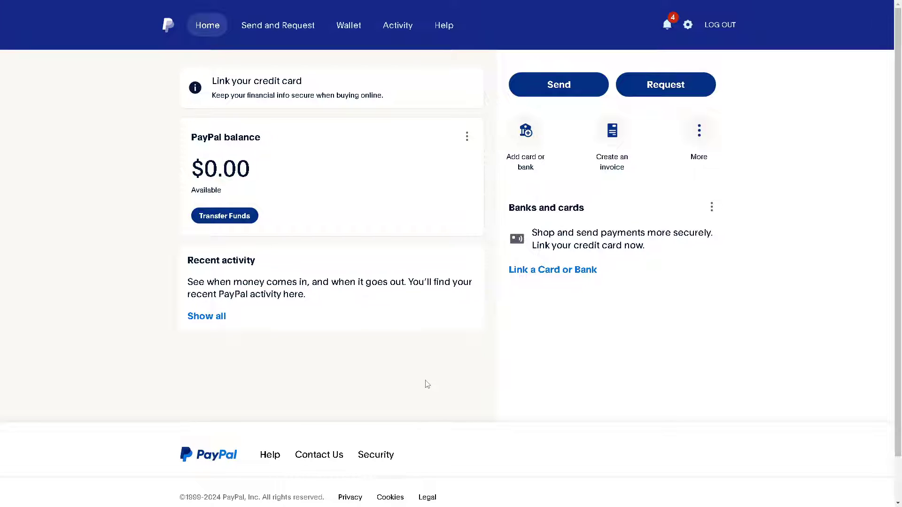
scroll(354, 270, "down", 1)
scroll(343, 272, "up", 1)
scroll(343, 265, "down", 1)
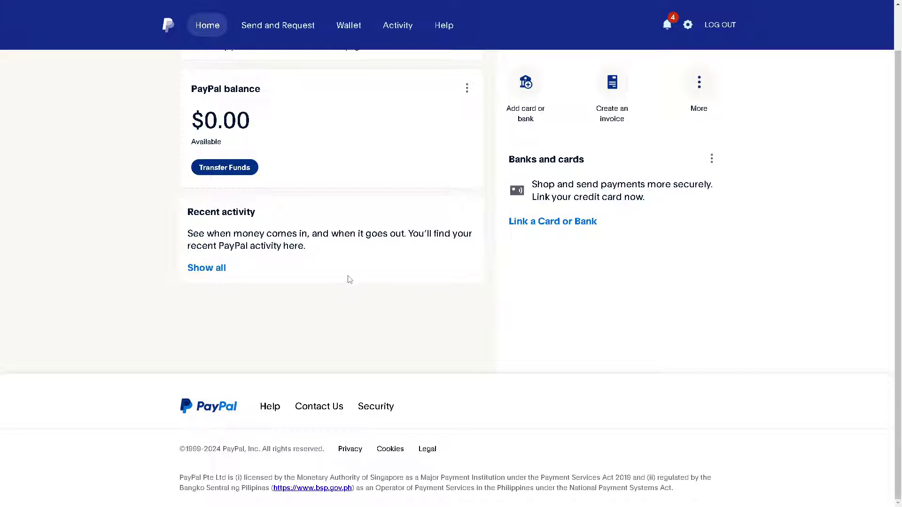
scroll(348, 279, "up", 1)
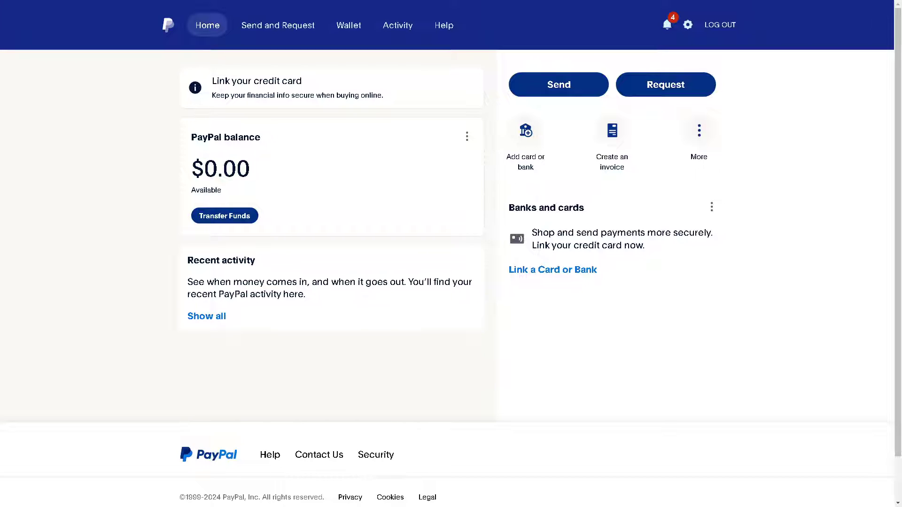
left_click(321, 460)
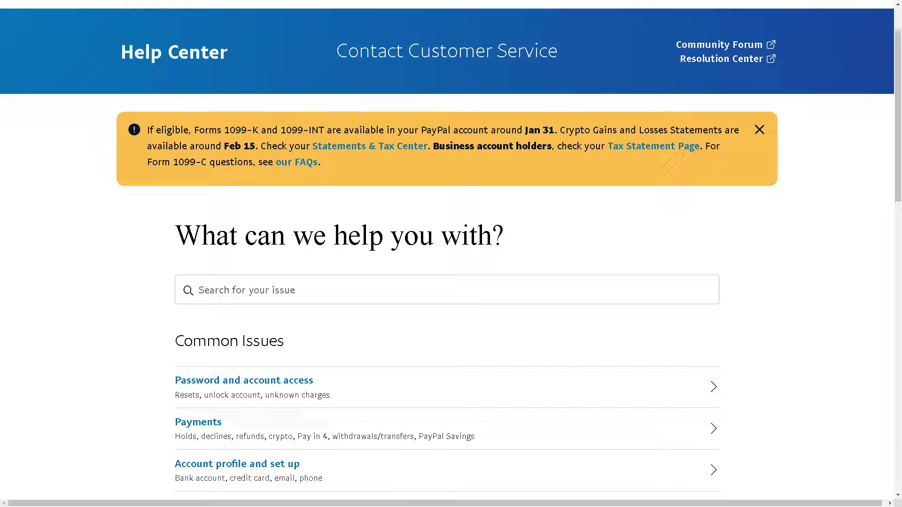
- Scroll the Contact Customer Service page to review Message us and other contact methods
scroll(628, 306, "down", 9)
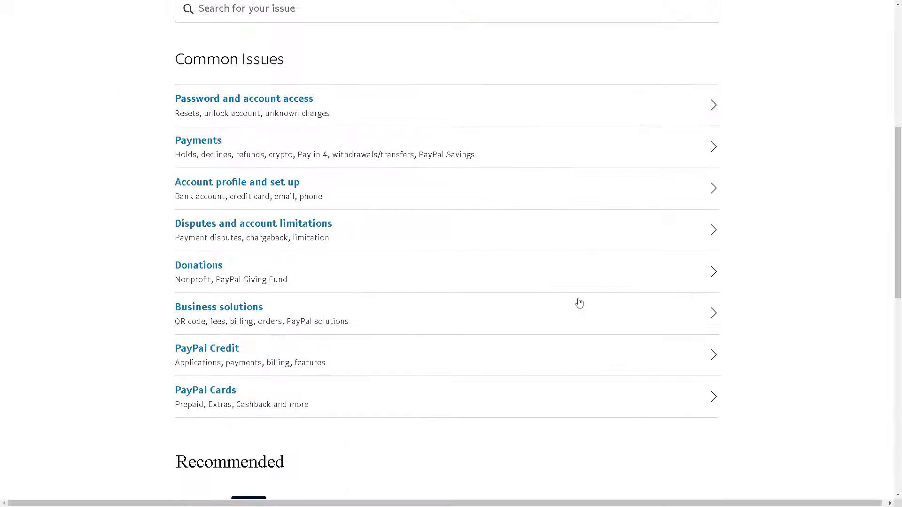
scroll(580, 303, "up", 3)
scroll(579, 304, "down", 7)
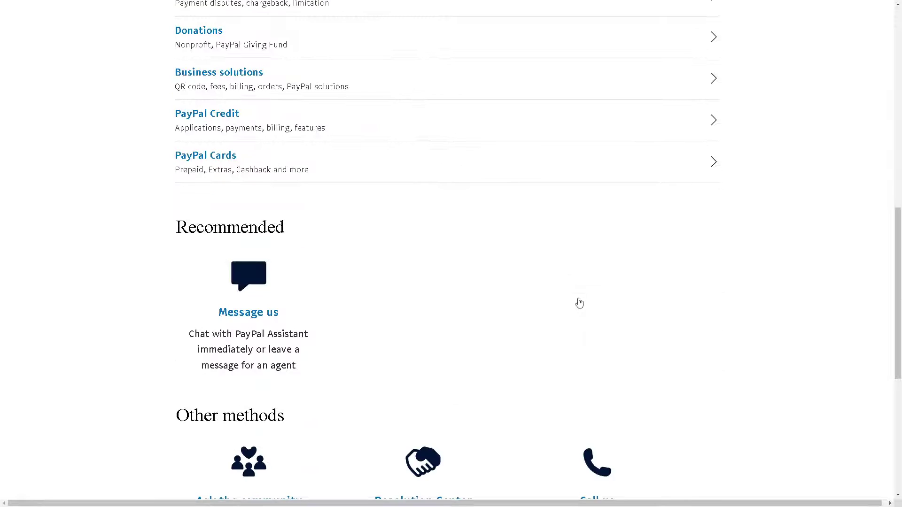